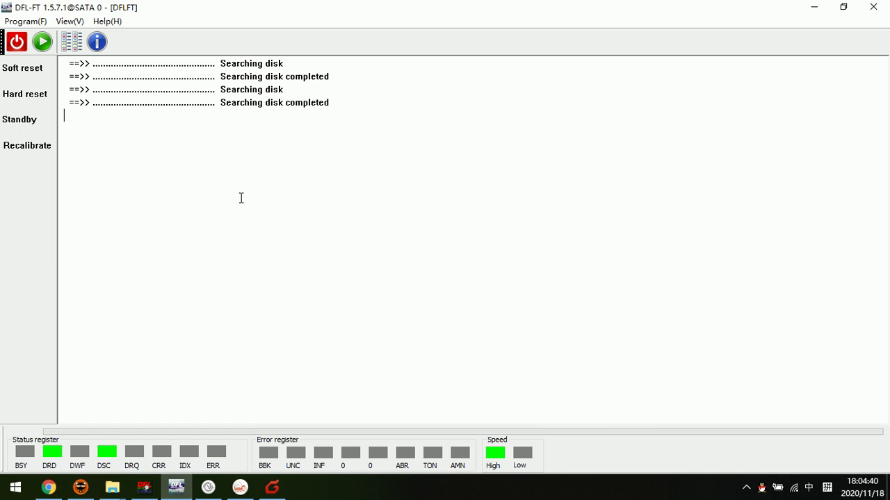
Open the Toshiba tool set for the MQ01ABD drive, accepting its details, backup folder and COM port
click(42, 43)
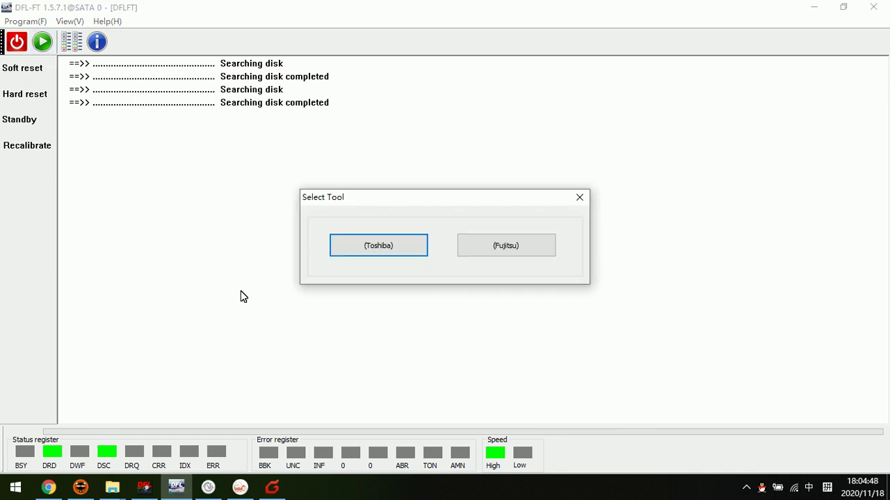
click(371, 248)
click(424, 401)
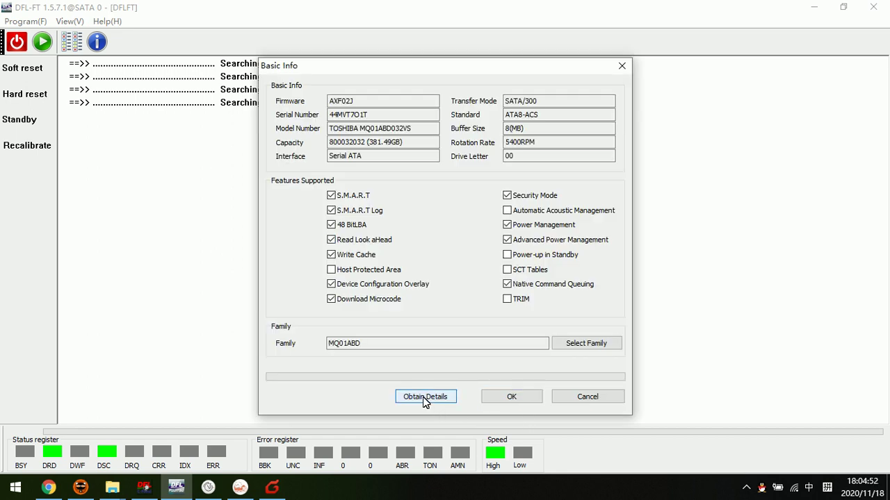
click(510, 397)
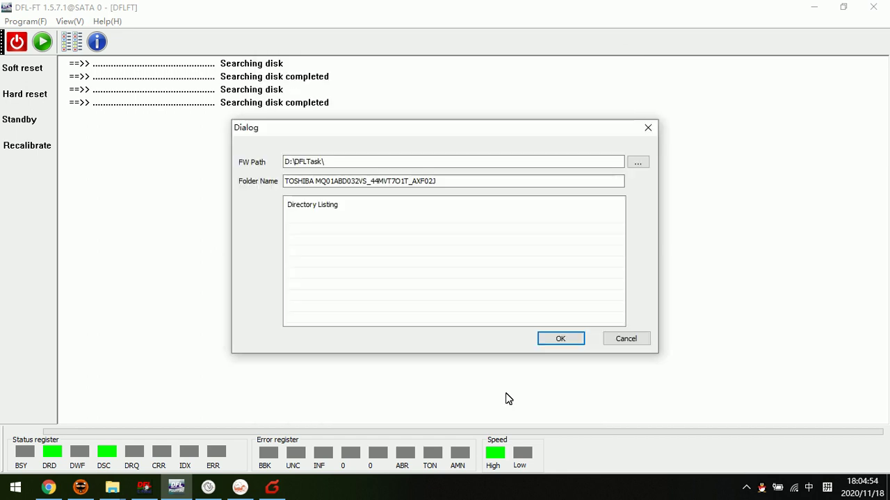
click(562, 326)
click(447, 273)
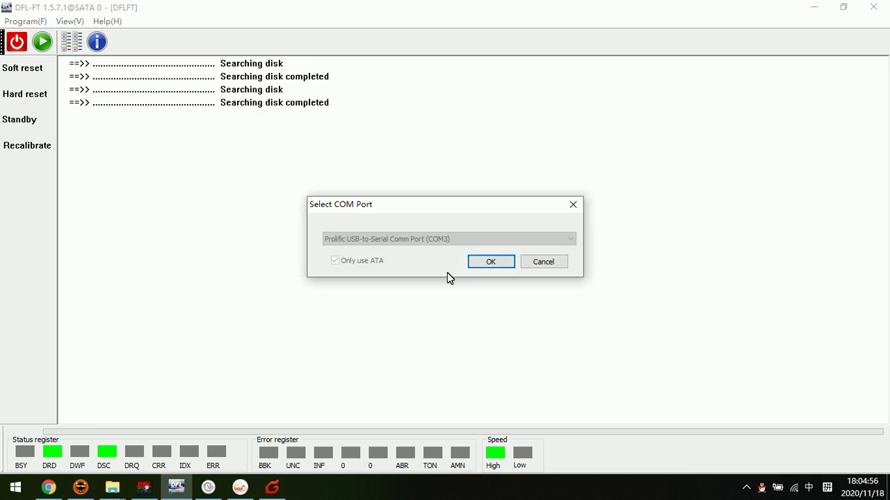
click(492, 262)
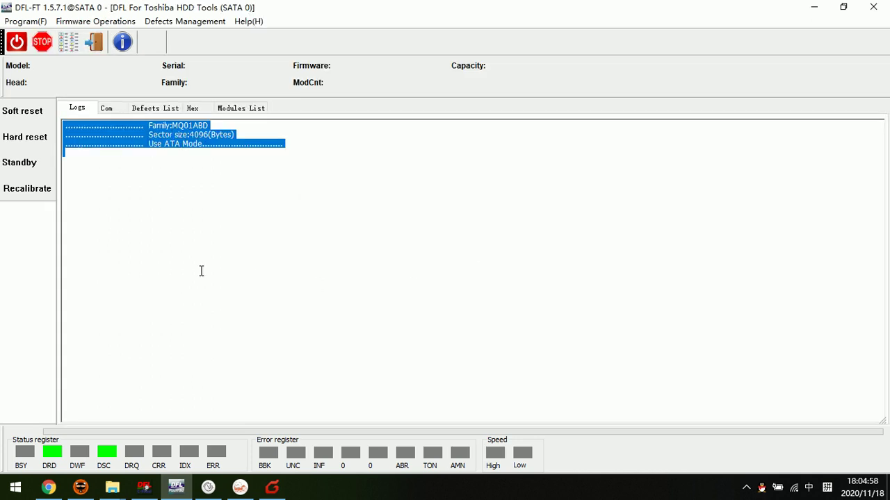
Open the COM port, set the baud rate to 230400 and test it successfully
click(106, 110)
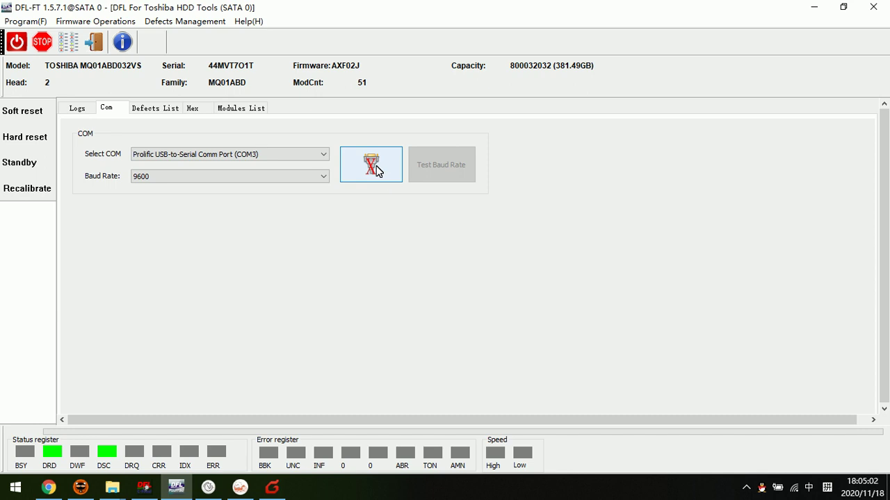
click(292, 177)
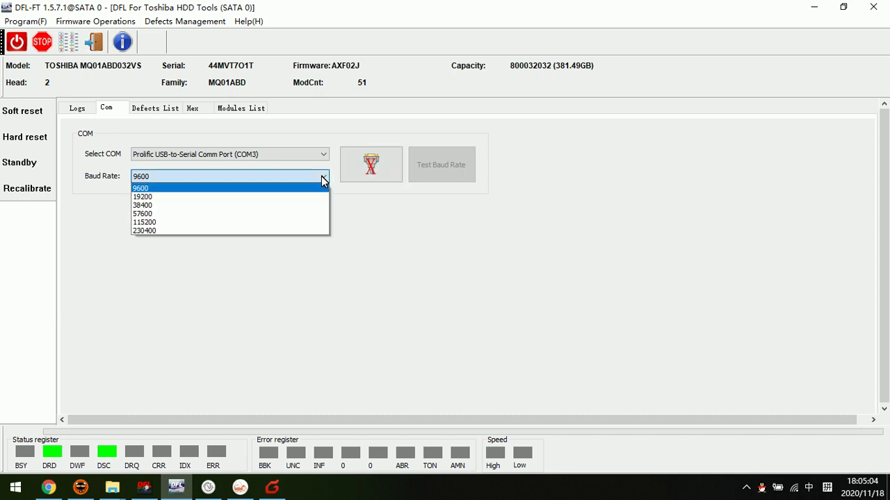
click(358, 168)
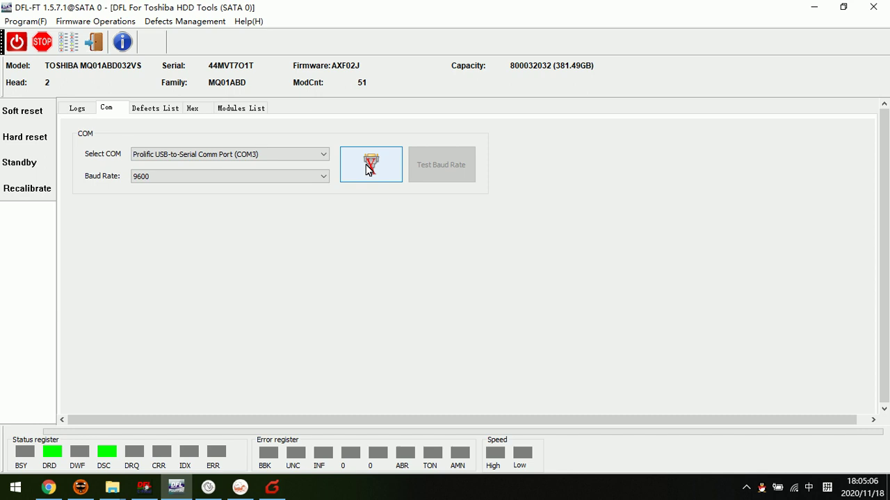
click(369, 169)
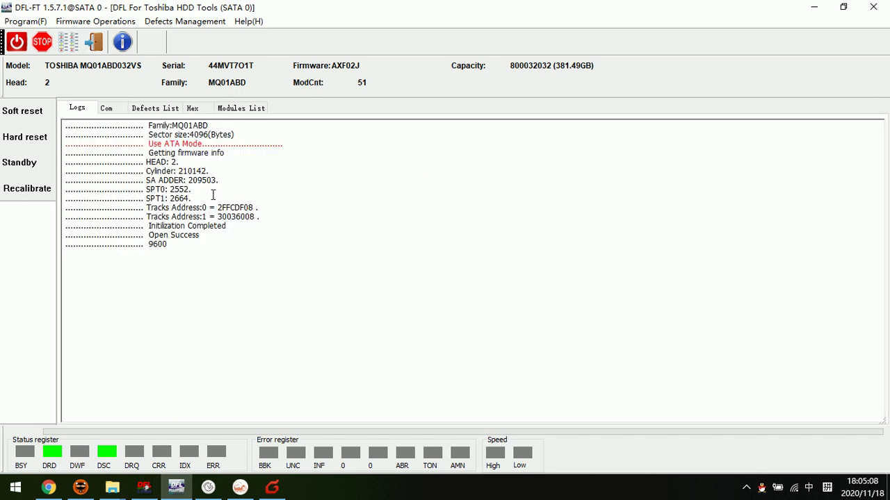
click(112, 108)
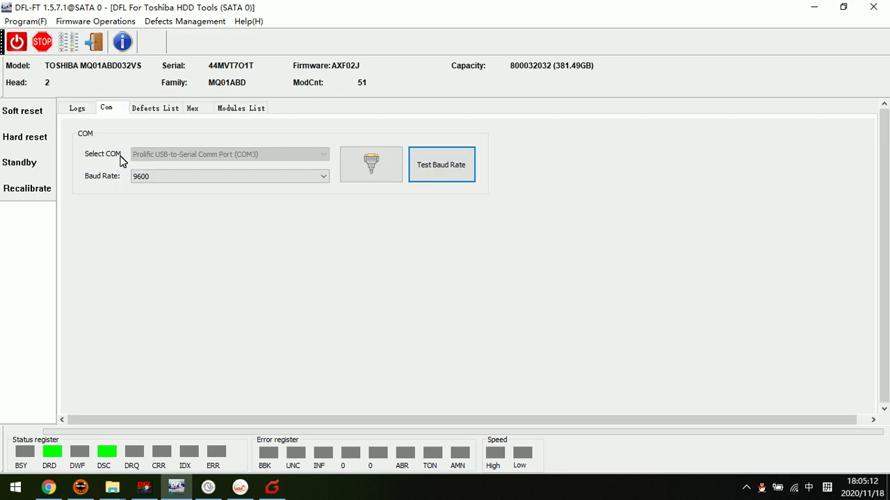
click(309, 177)
click(193, 231)
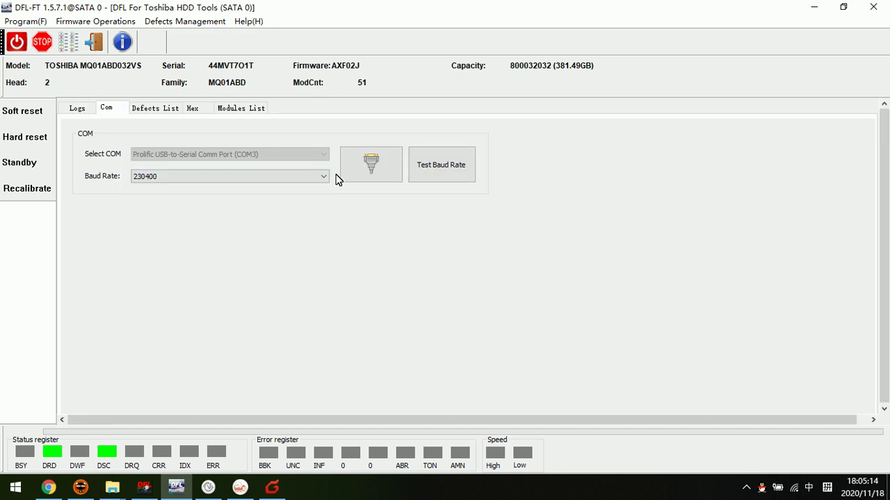
click(458, 169)
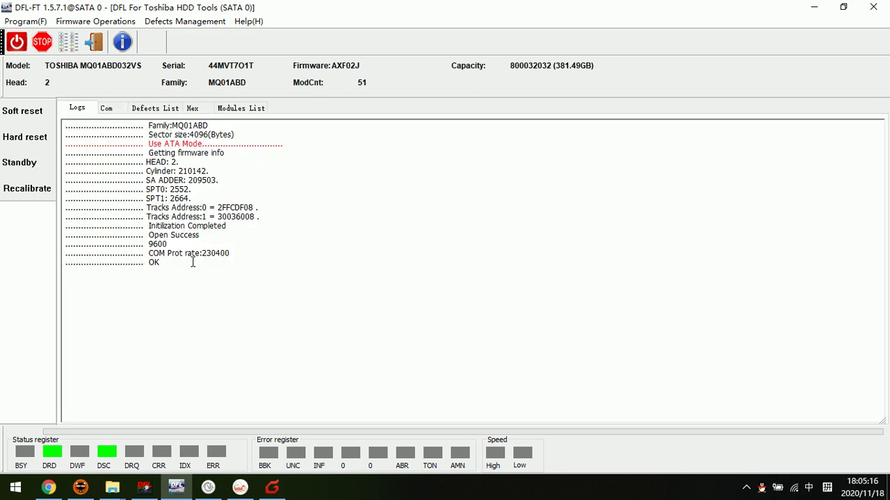
drag(203, 254, 237, 255)
click(242, 256)
Bring up the Read Modules list from Firmware Operations
click(121, 23)
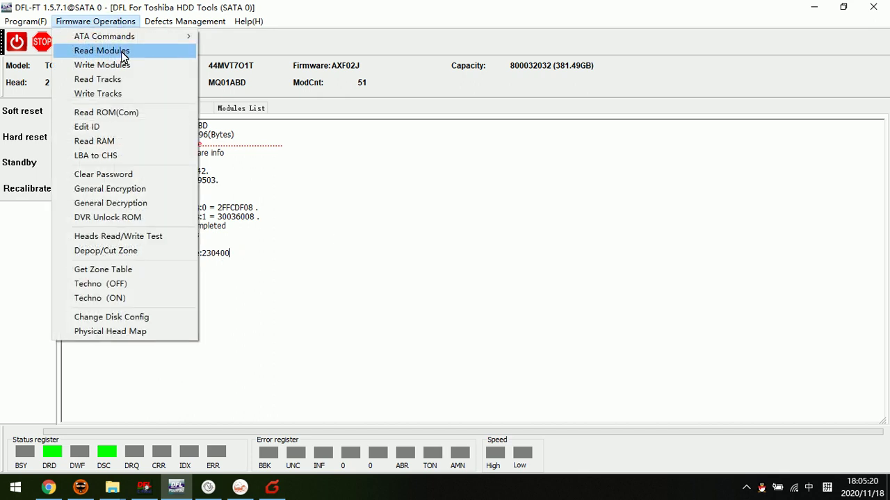
click(123, 56)
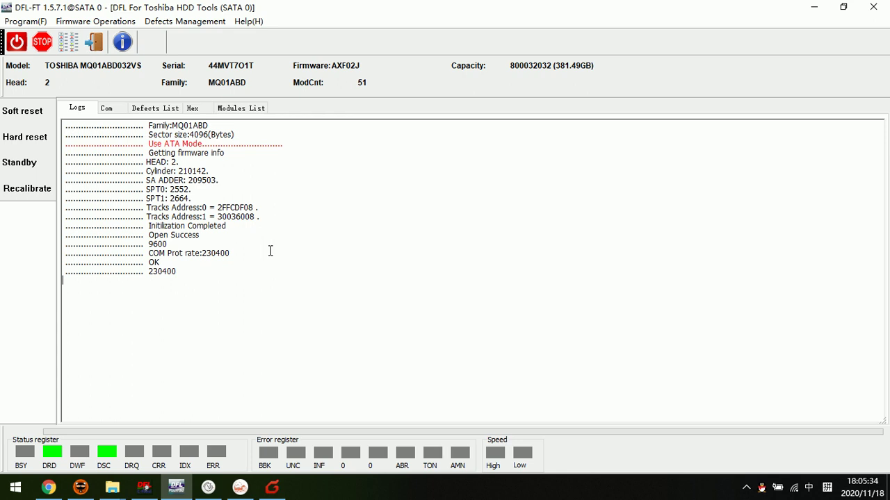
click(99, 23)
click(100, 54)
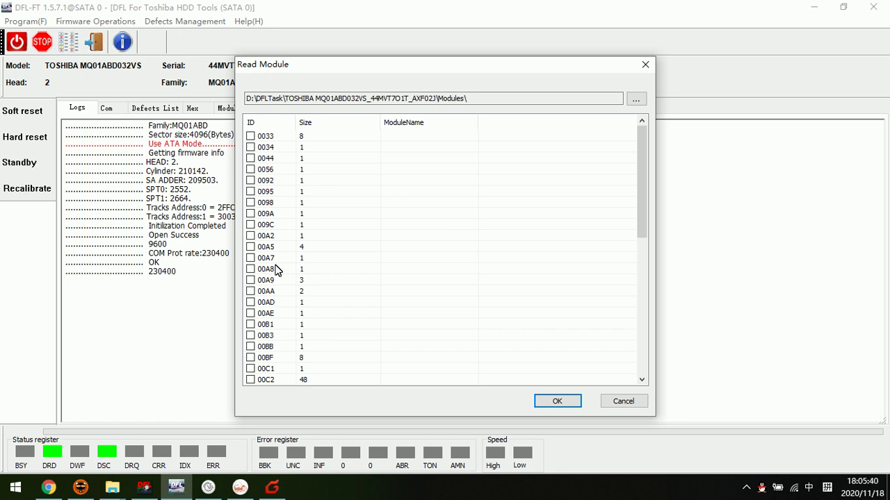
scroll(279, 327, down, 2)
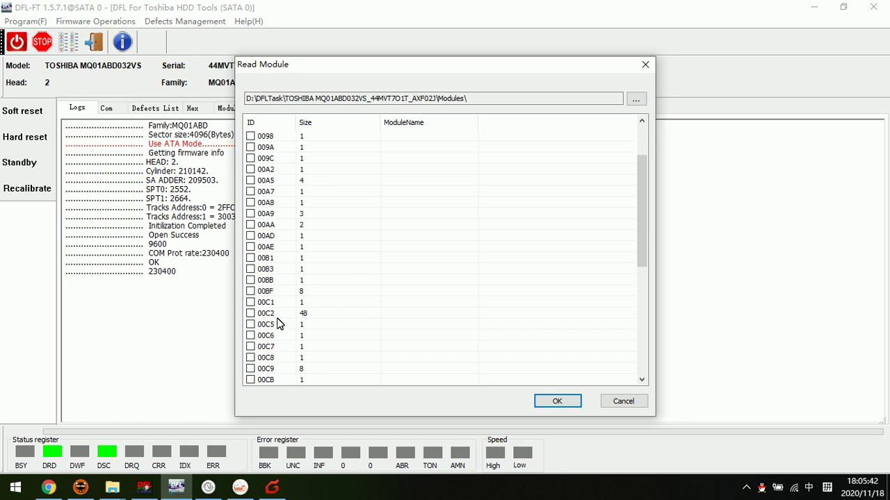
scroll(282, 306, up, 2)
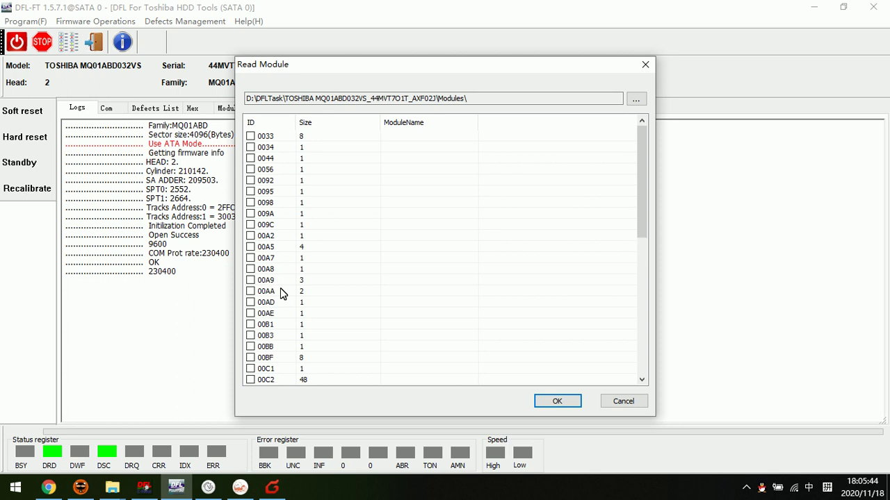
Tick modules 0056, 00C2 and 00DD and start reading them
click(251, 170)
scroll(277, 347, down, 1)
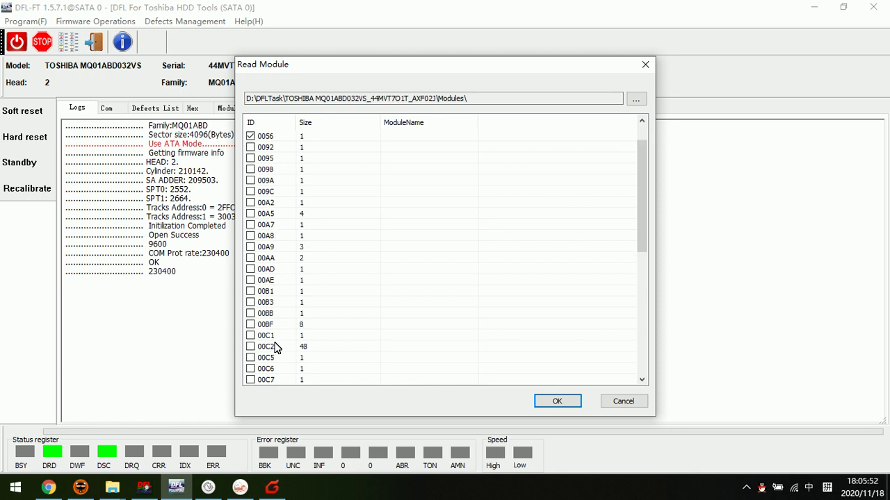
click(251, 347)
scroll(310, 352, down, 5)
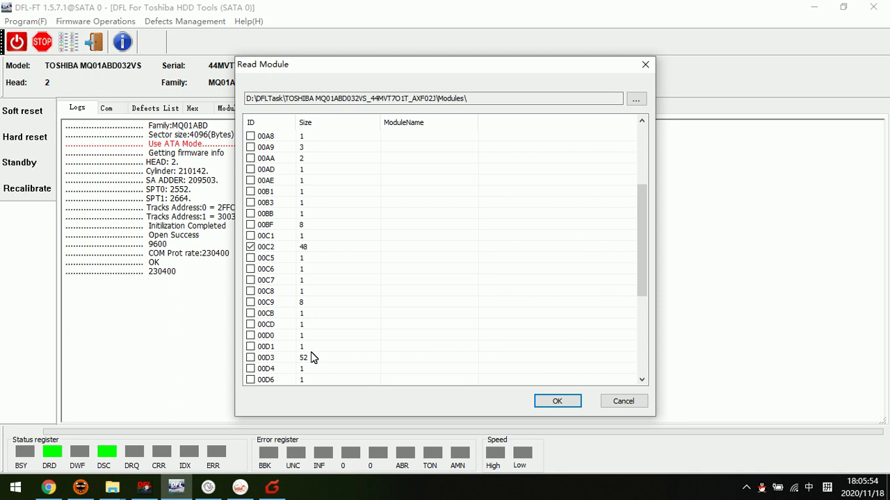
scroll(311, 354, down, 2)
scroll(298, 349, down, 1)
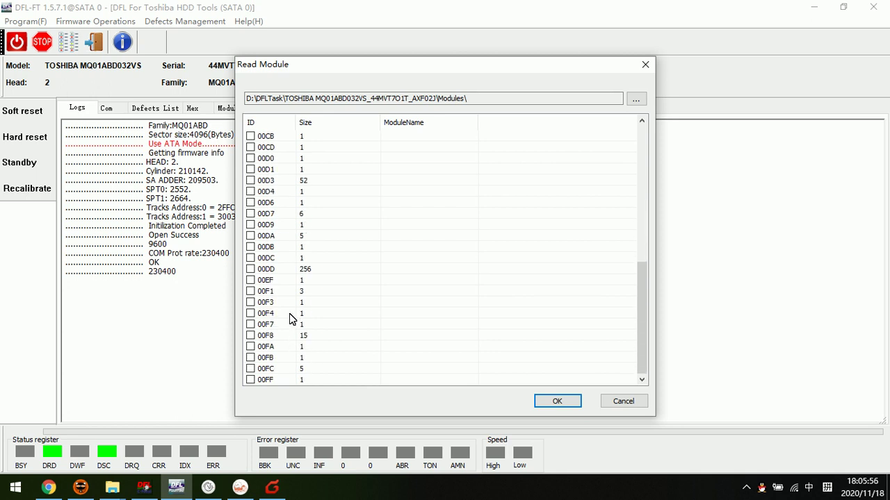
click(251, 269)
click(542, 403)
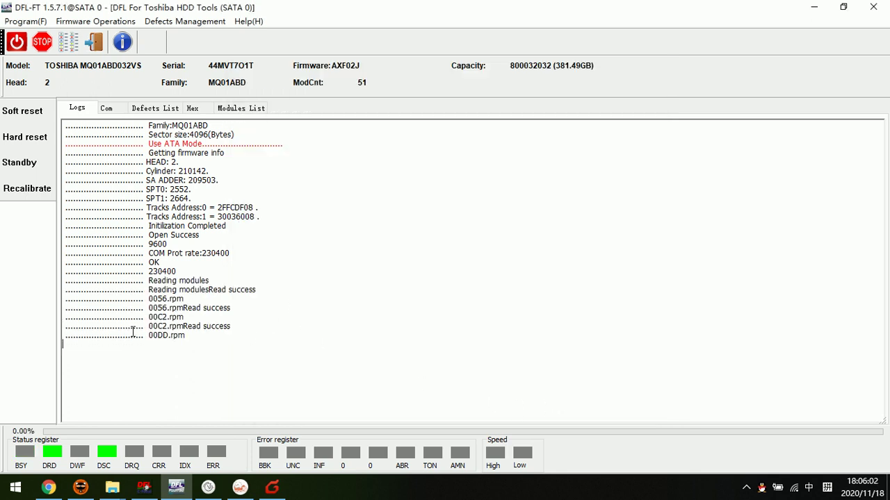
Locate modules 0056 (HDD Id), 00C2 (G-LIST) and 00DD (P-List) in the Modules List
click(256, 109)
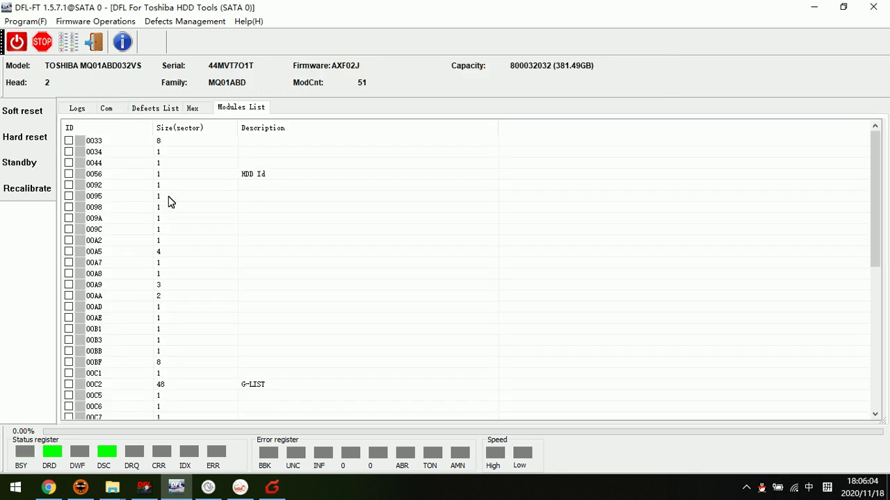
click(112, 175)
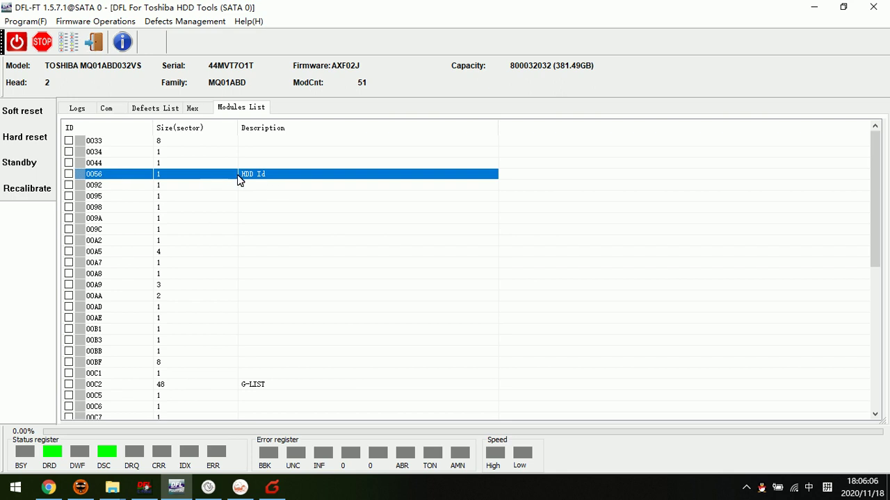
scroll(192, 384, down, 2)
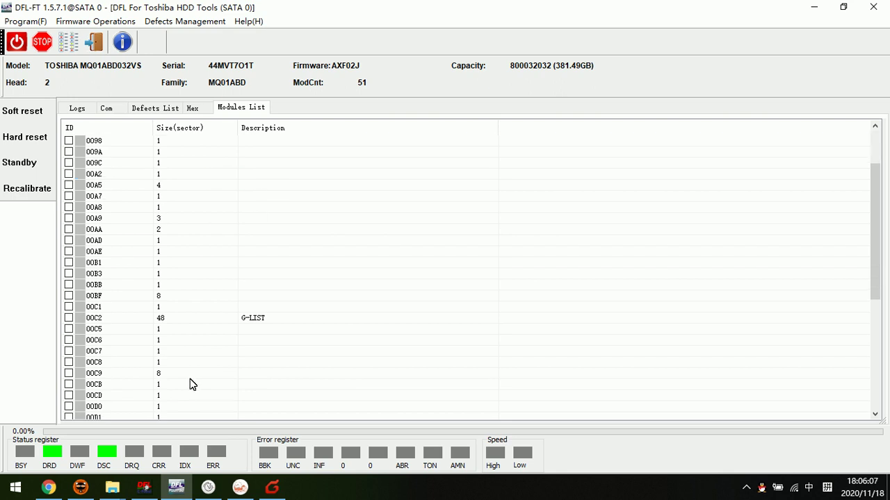
click(101, 321)
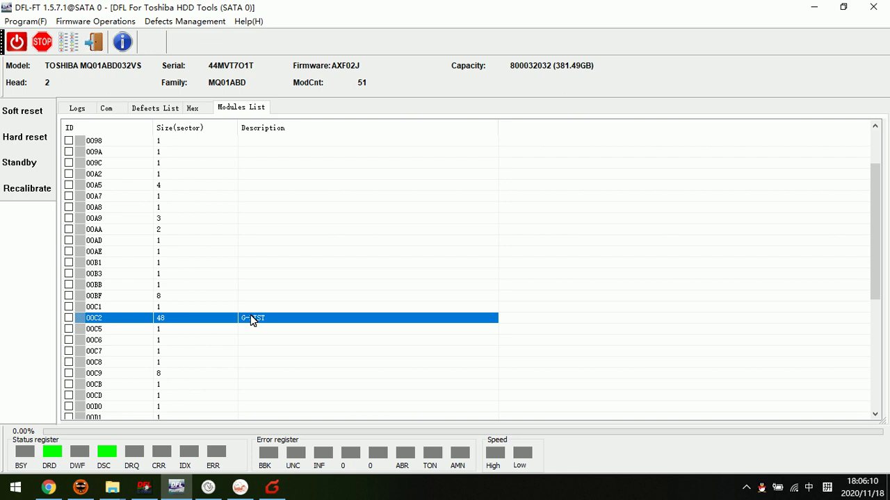
scroll(225, 332, down, 6)
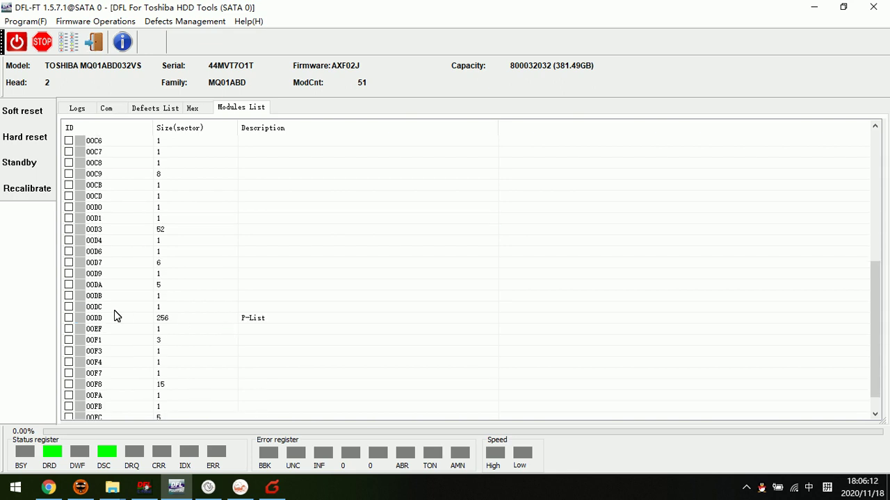
click(101, 320)
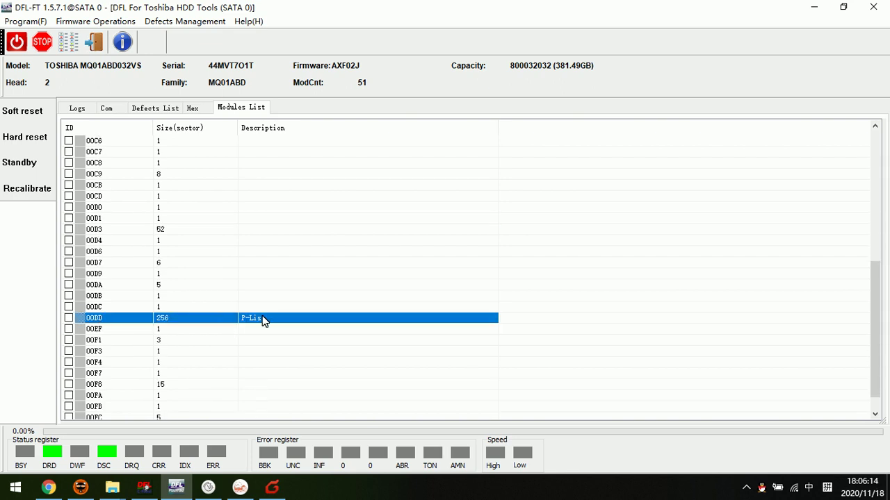
Check the Logs tab for the successful module read messages
click(80, 109)
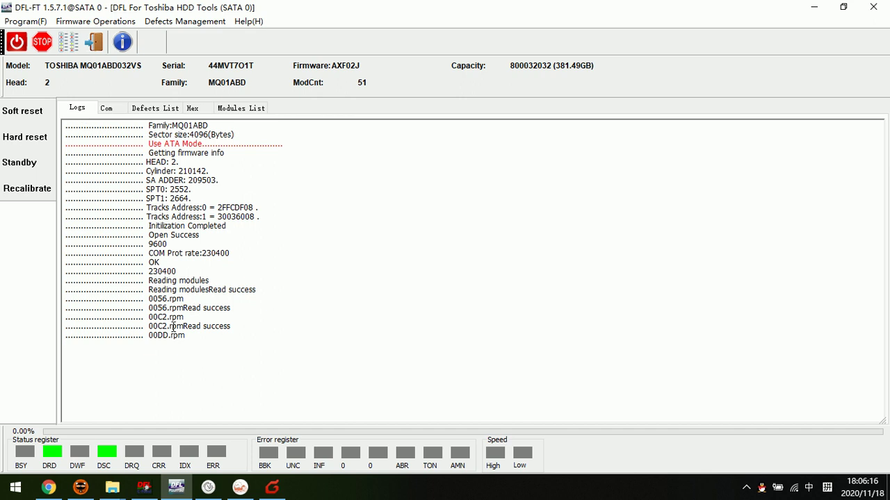
drag(192, 335, 142, 299)
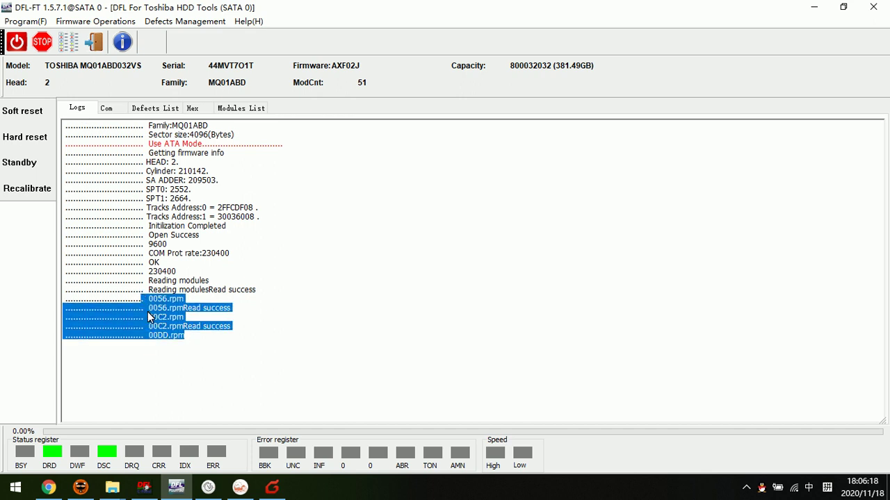
click(244, 322)
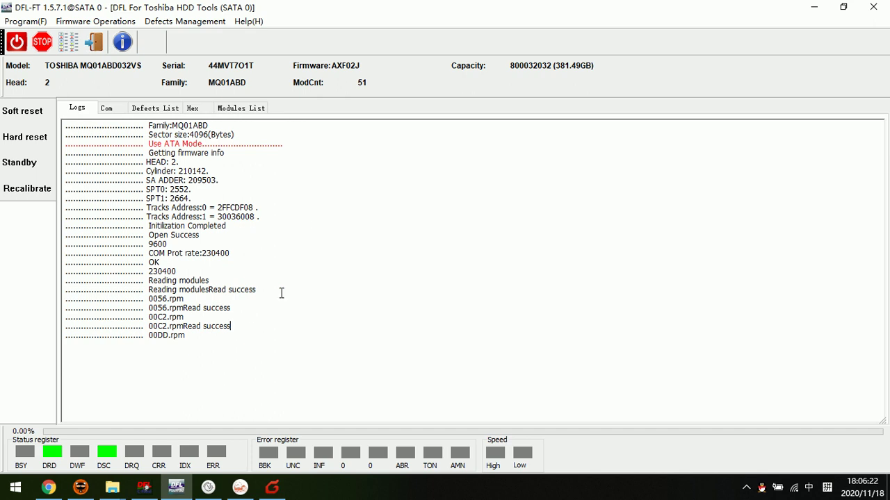
View the drive's G-List defects via Defects Management
click(167, 22)
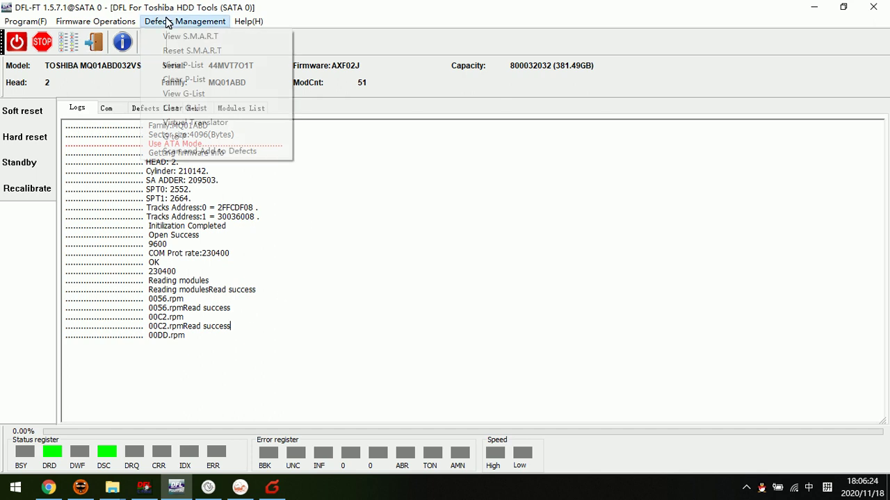
click(89, 77)
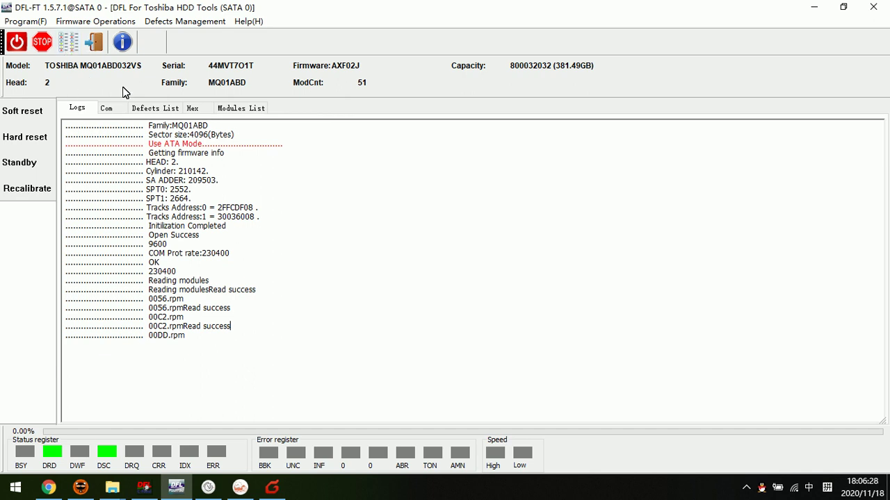
click(165, 21)
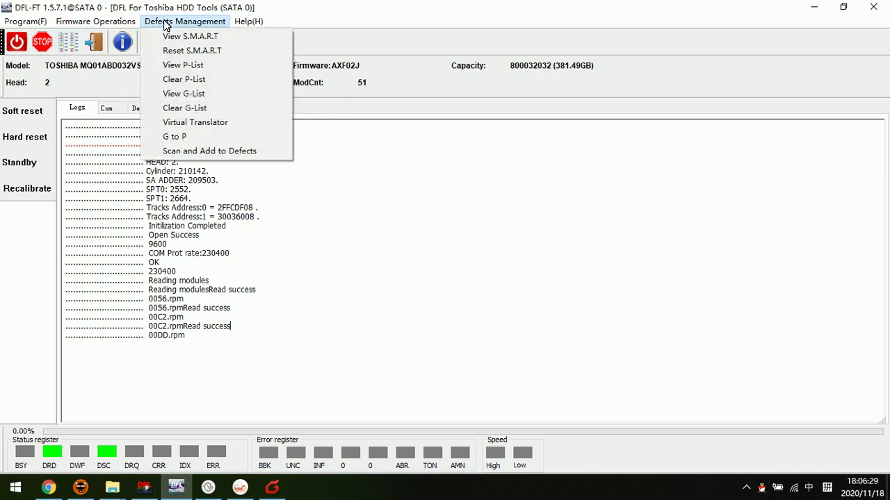
click(194, 96)
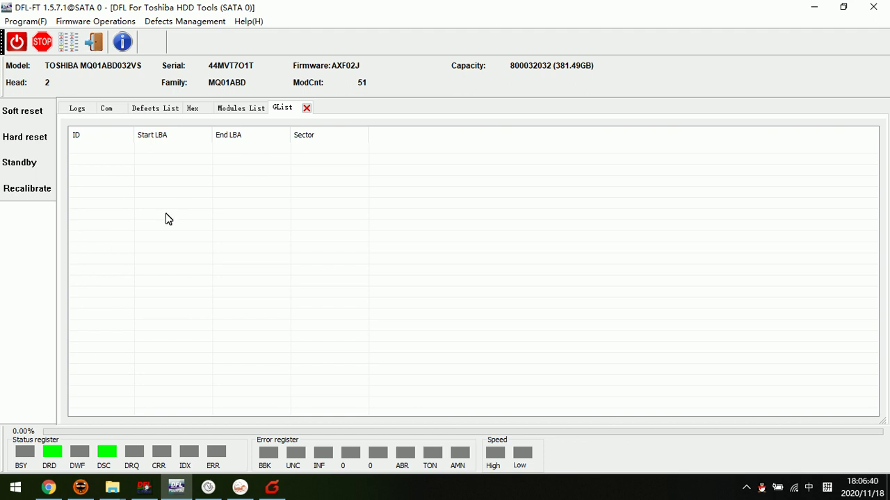
Run G to P conversion and confirm the log reports Operation completed
click(176, 23)
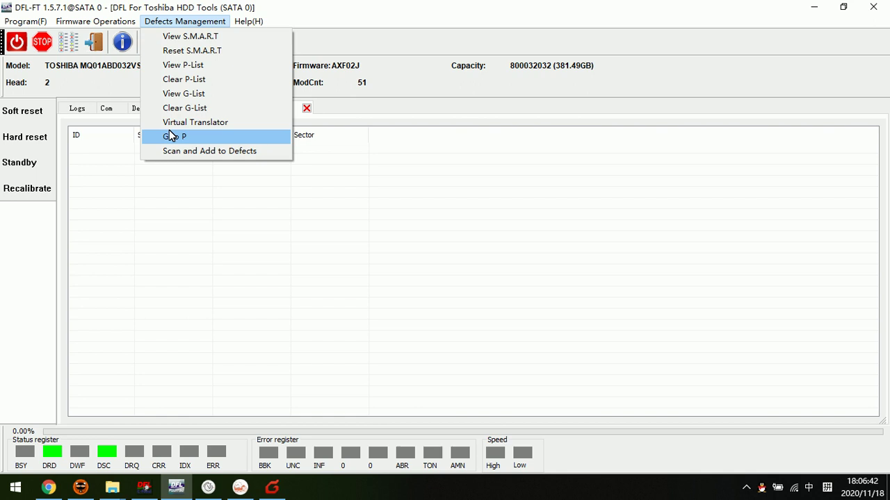
click(191, 137)
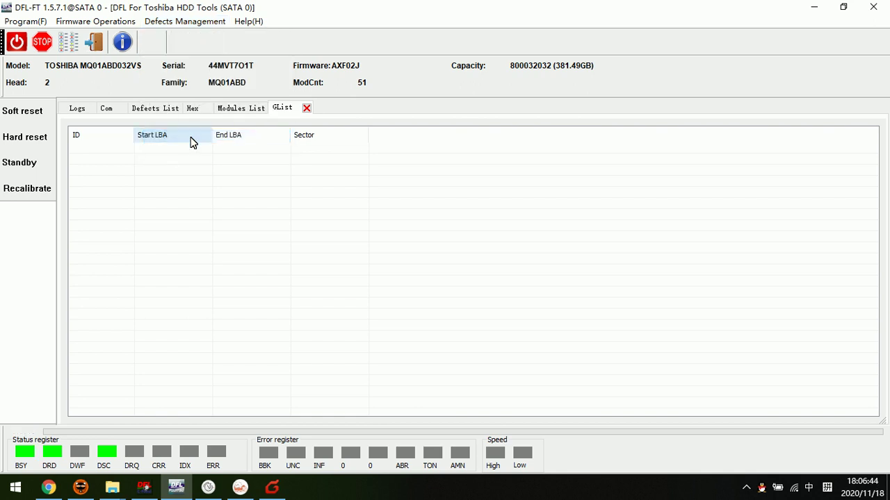
click(77, 109)
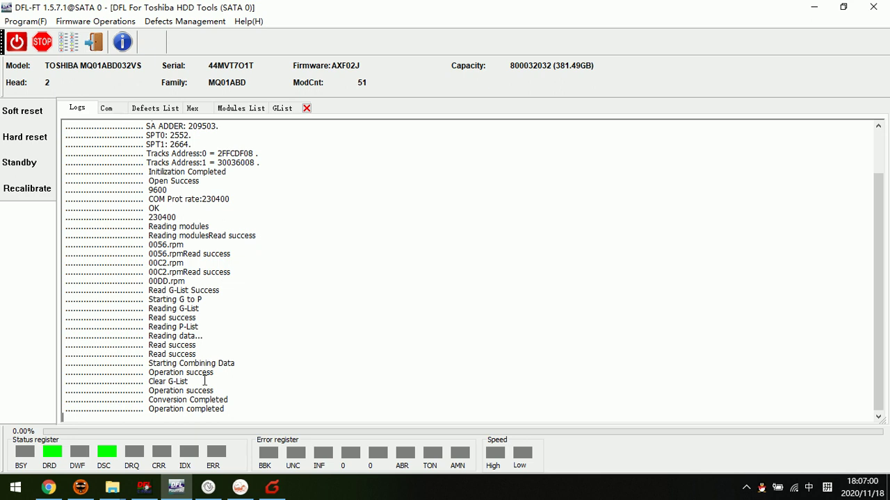
drag(239, 412, 58, 412)
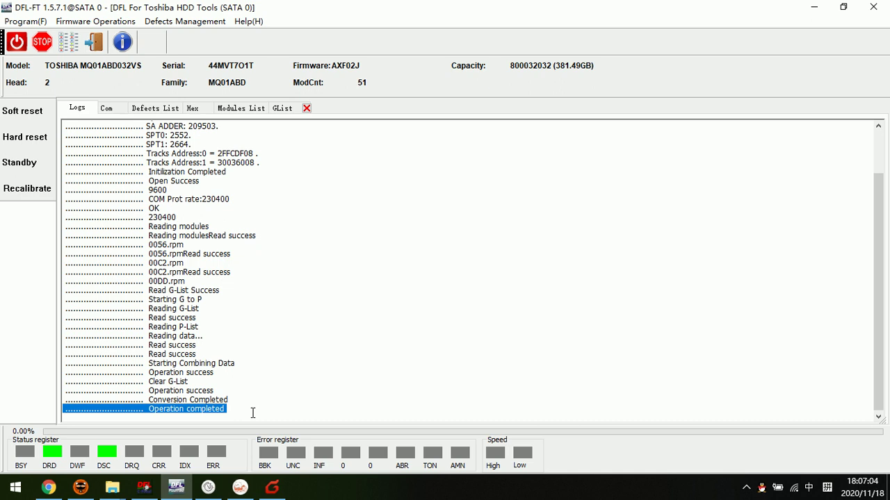
Power the drive off and back on
click(253, 413)
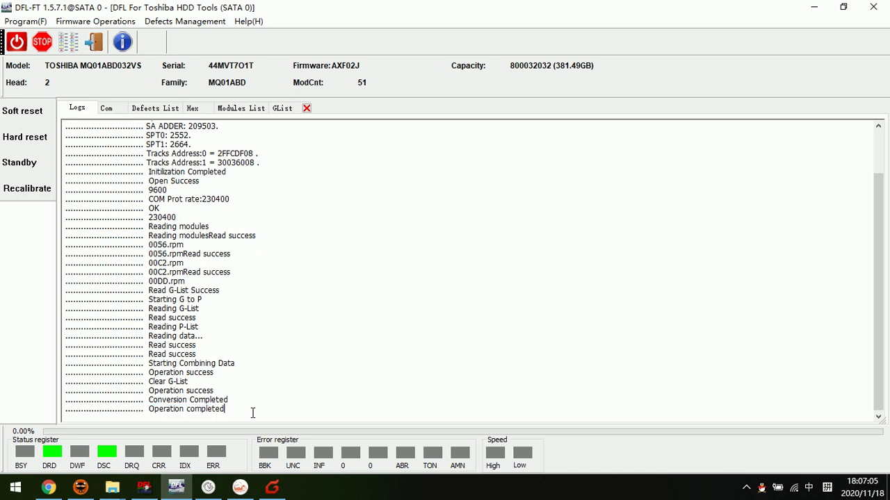
click(18, 43)
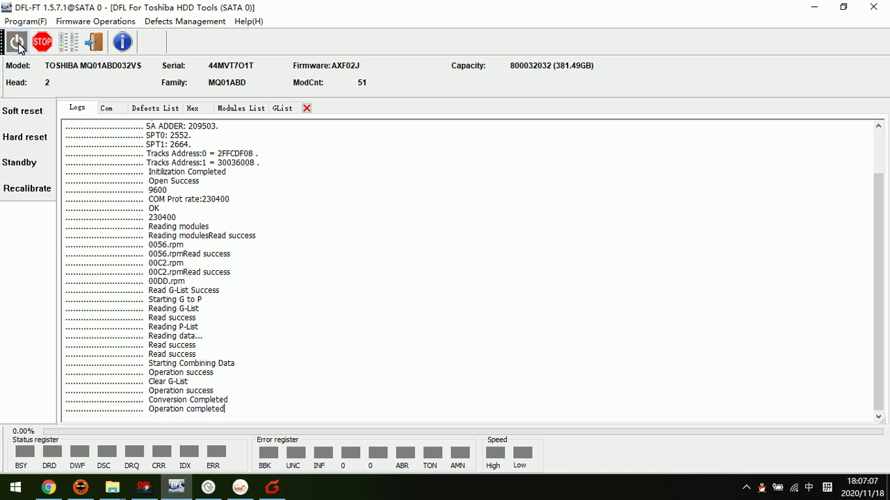
click(33, 144)
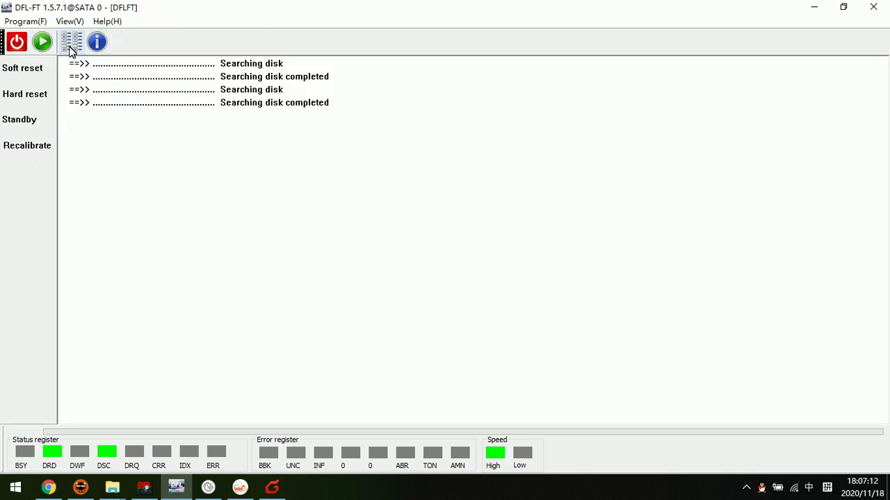
Start an HDD Scan with the default Scan Set settings
click(72, 44)
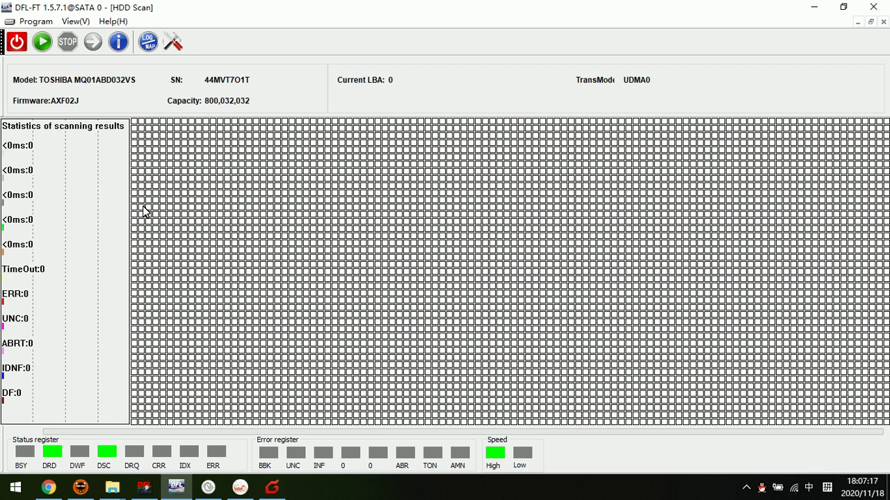
click(42, 42)
click(504, 411)
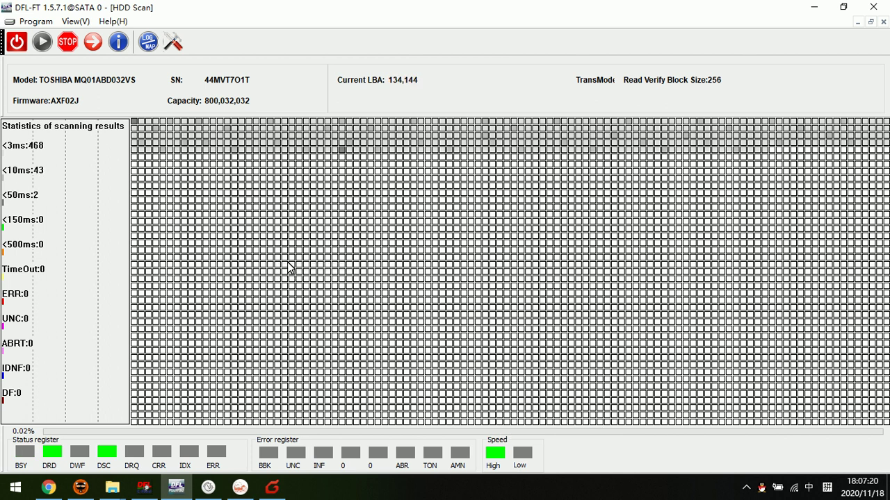